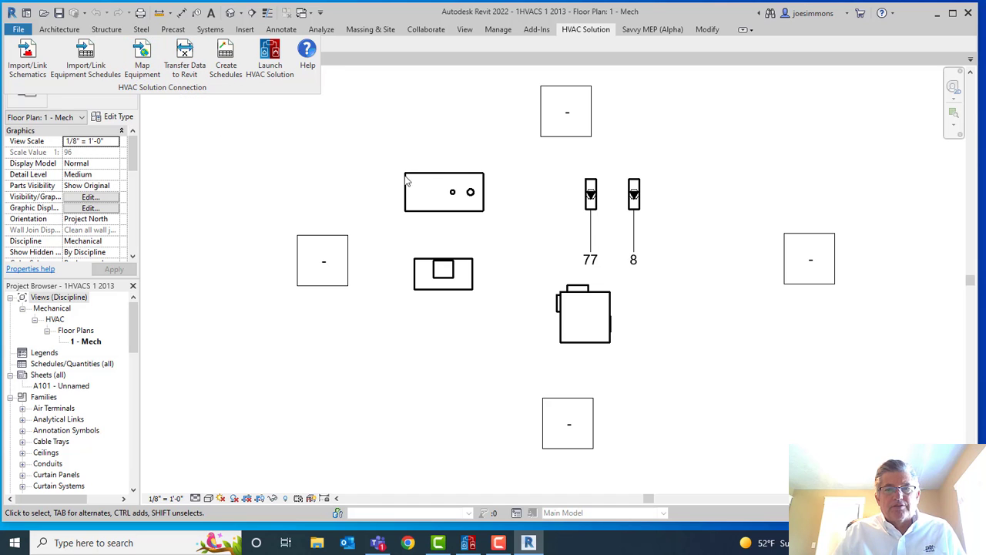
- Switch to HVAC Solution and open the example project "Cleaver-Brooks, Boiler, Hydronic" from the Cleaver-Brooks equipment selection folder
click(467, 542)
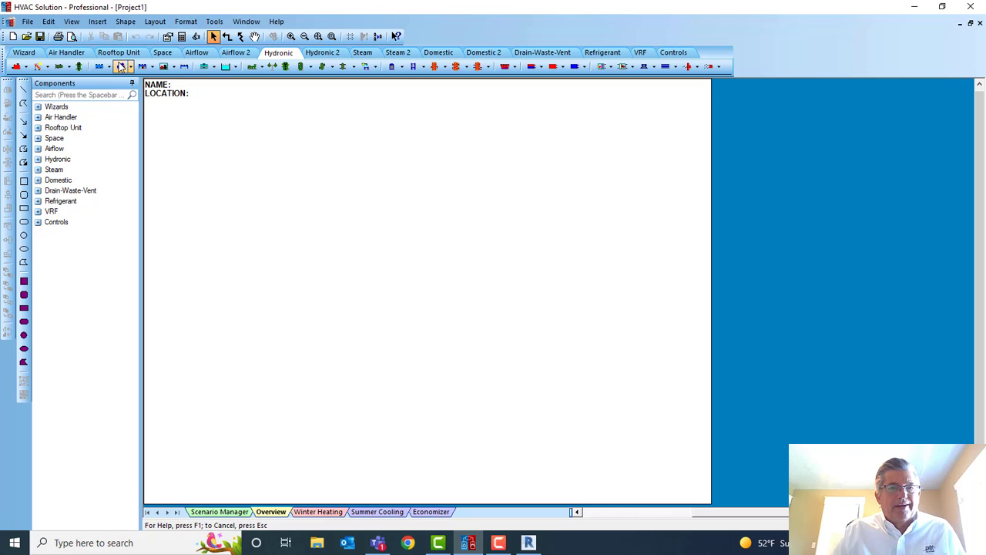
click(257, 67)
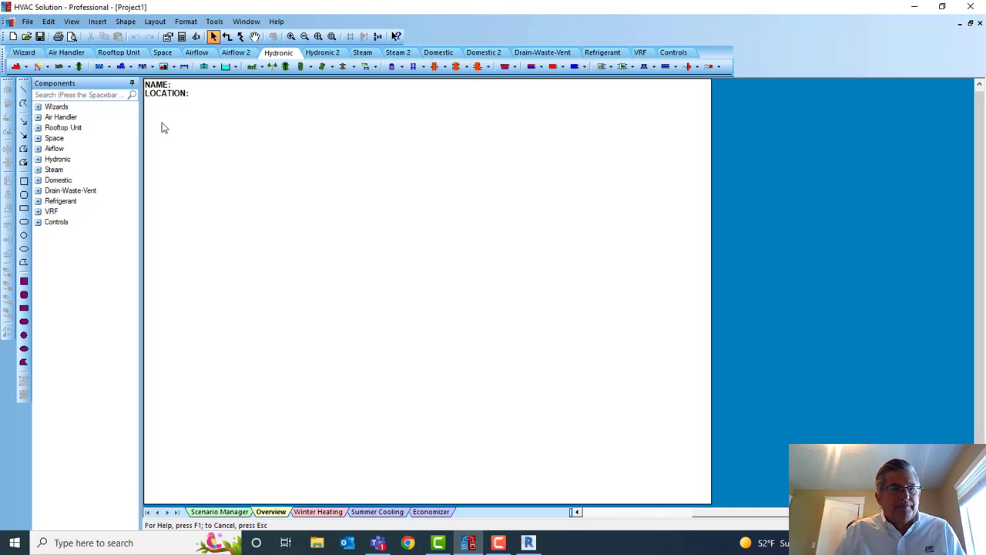
click(27, 21)
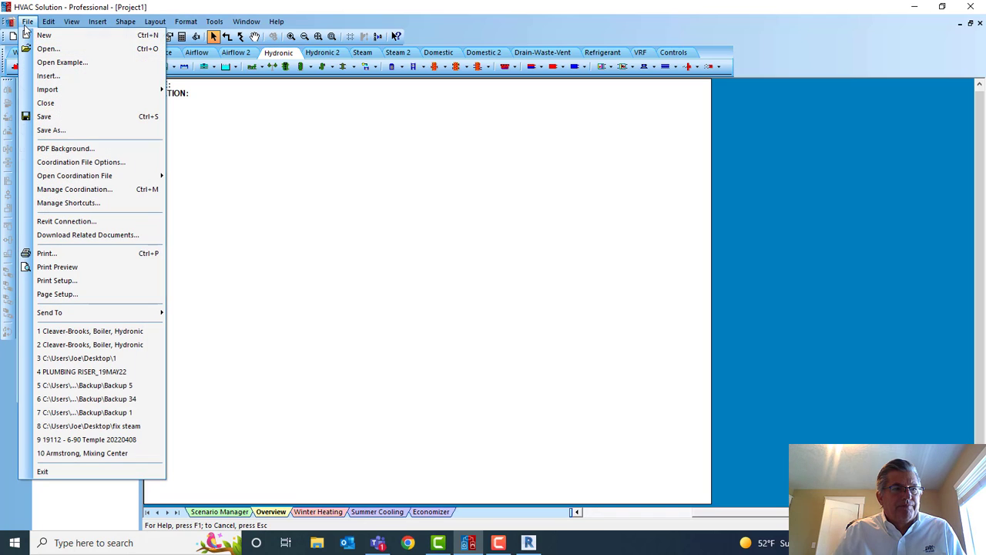
click(54, 63)
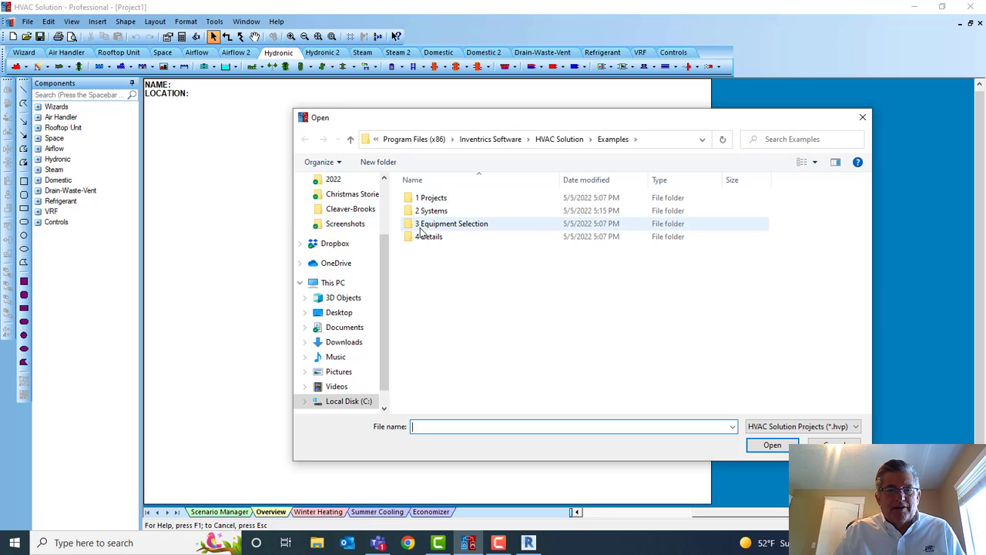
double_click(443, 226)
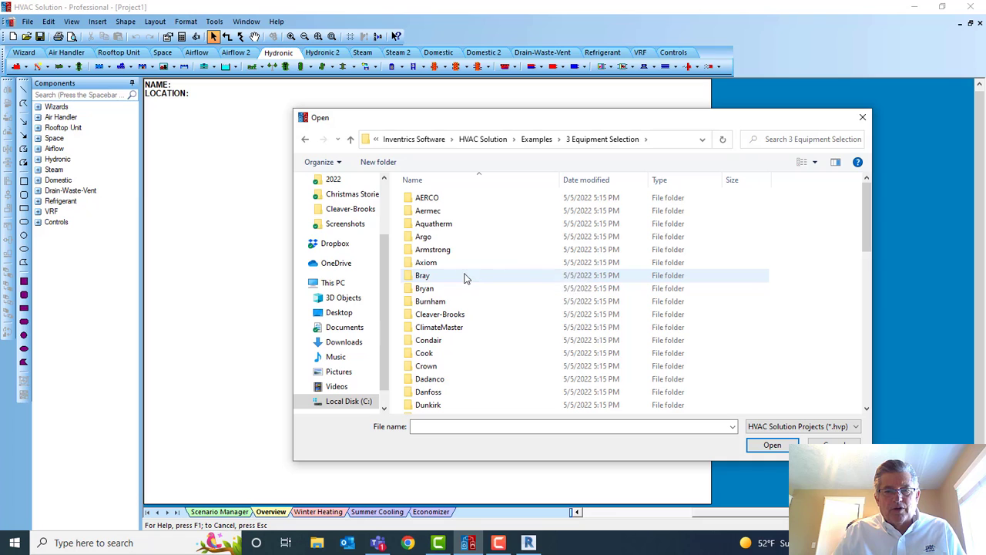
double_click(449, 316)
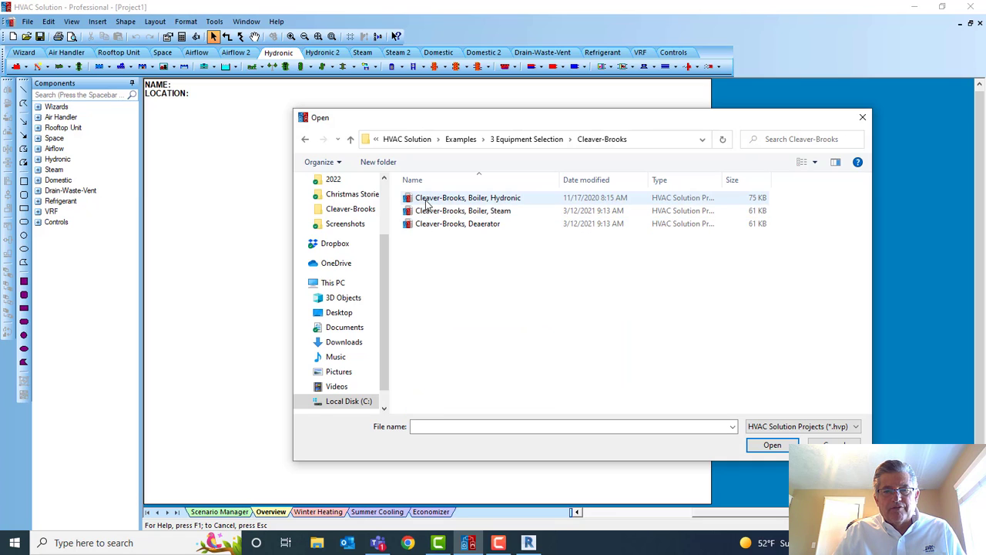
double_click(426, 200)
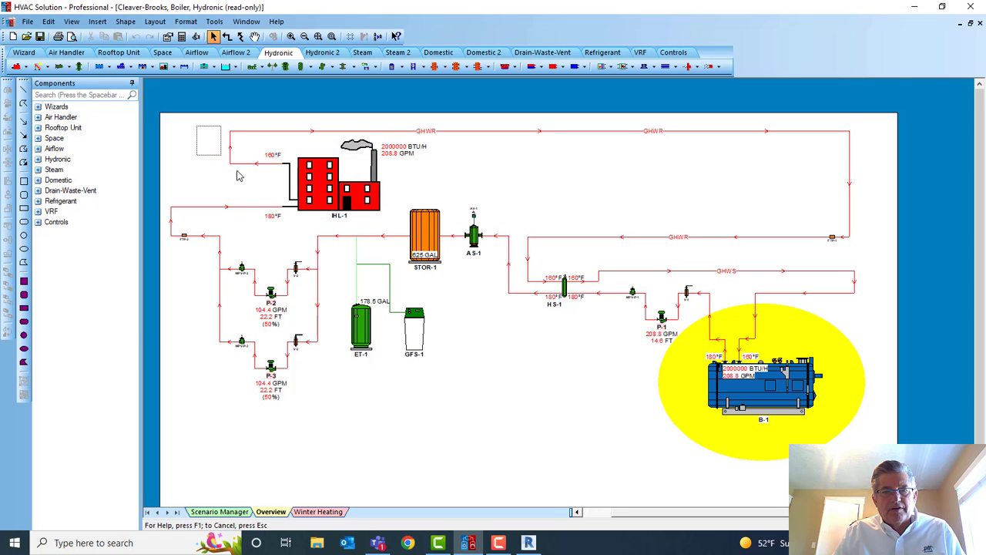
- Add diameter annotations to all the pipe connectors in the schematic
key(ctrl+a)
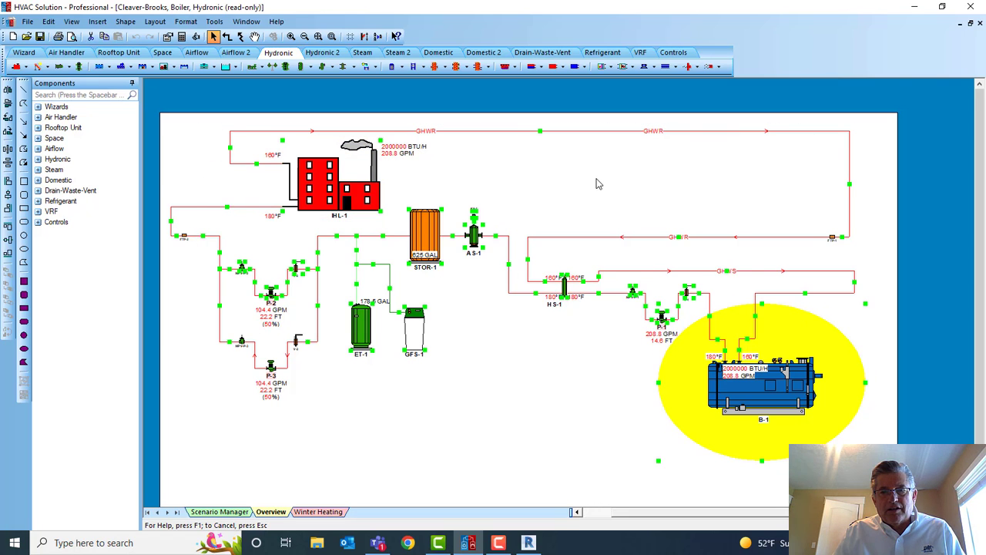
right_click(594, 182)
mouse_move(643, 241)
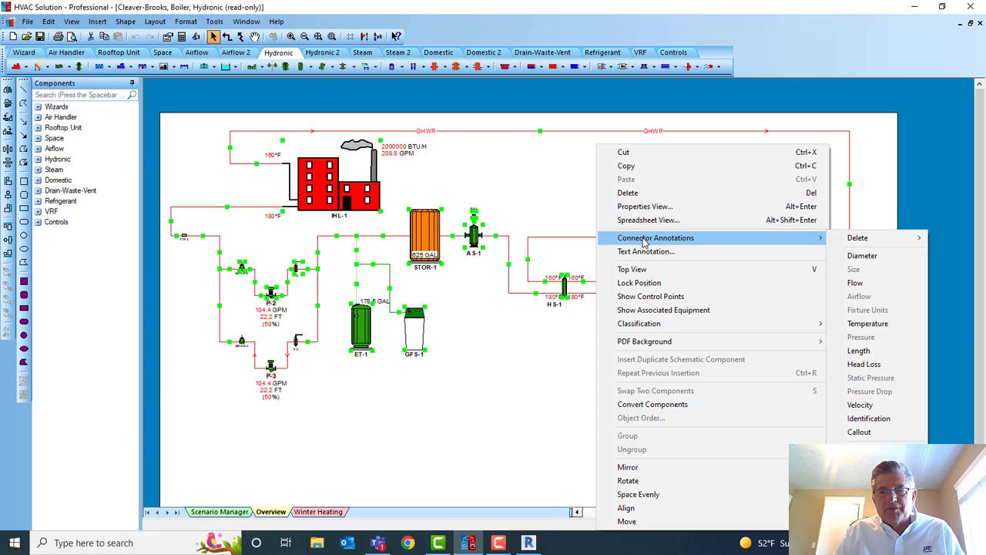
click(862, 255)
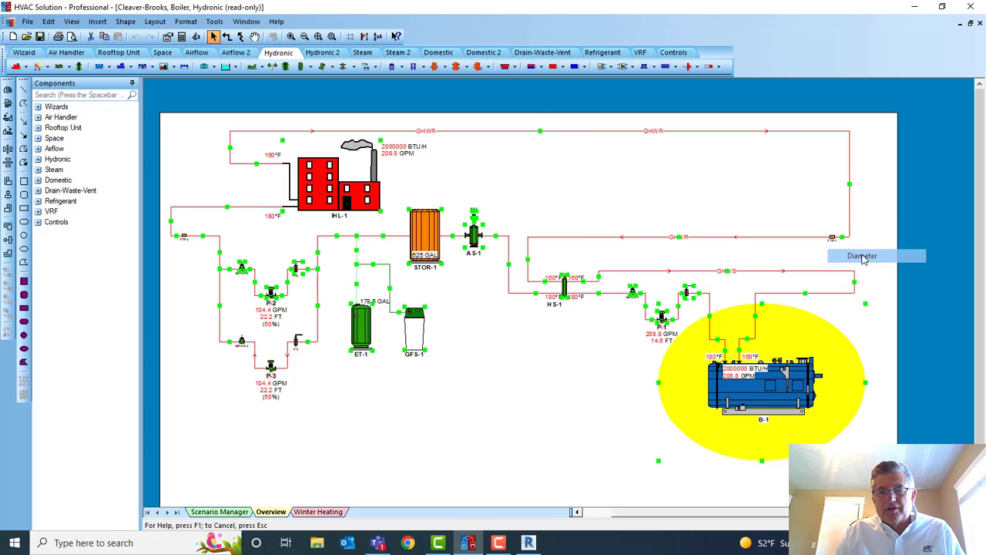
click(563, 202)
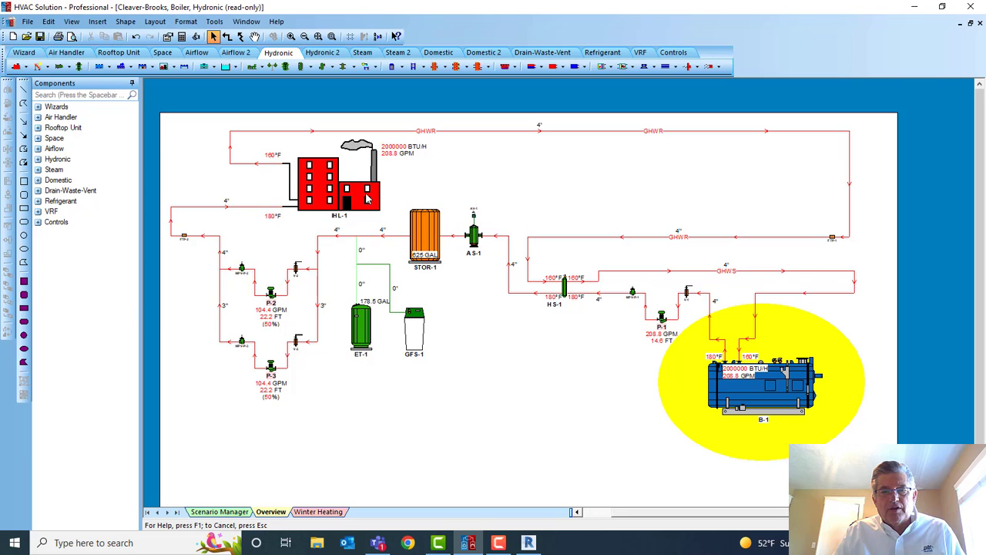
- Set the heating load of the imposed load IHL-1 to 4000000 Btu/h
click(322, 197)
double_click(322, 197)
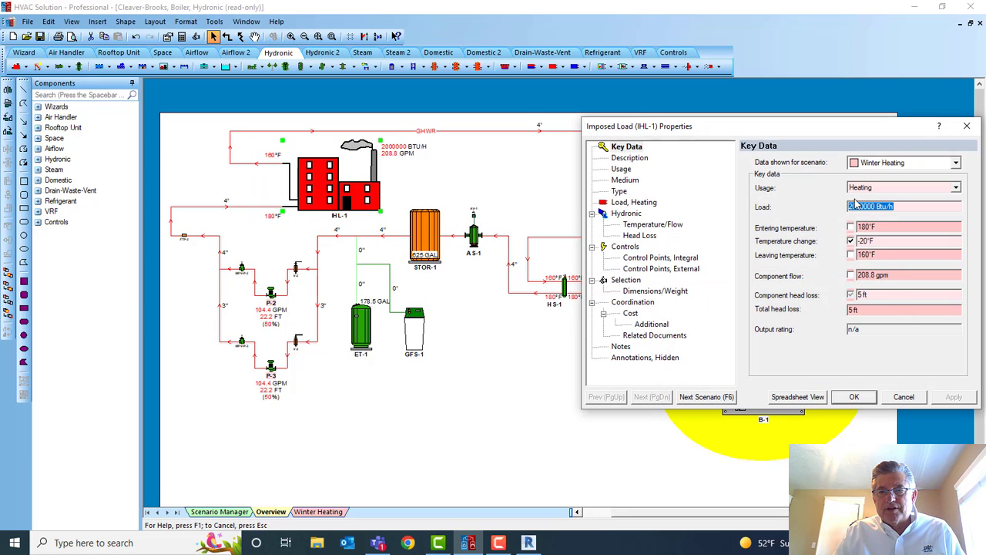
click(853, 205)
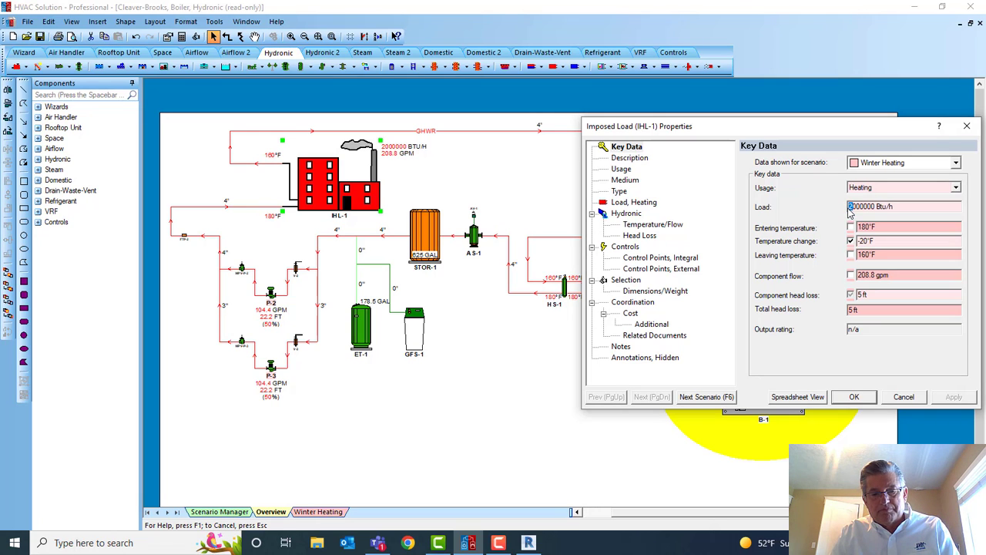
text(4)
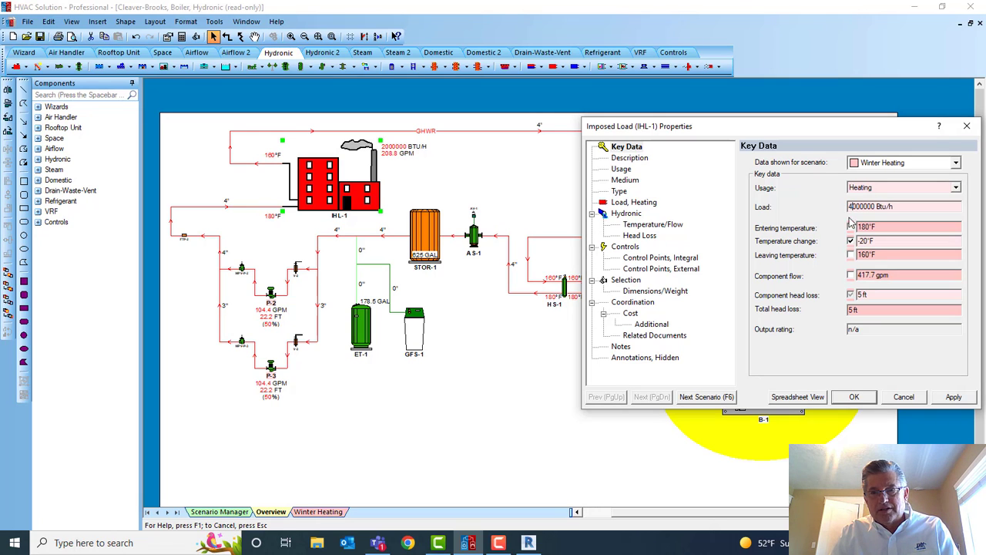
click(852, 396)
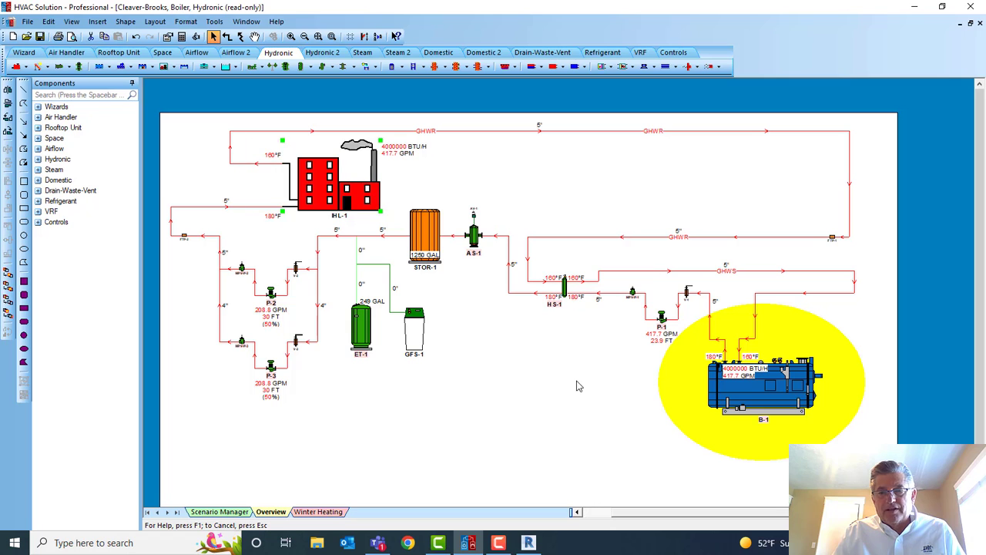
click(577, 383)
- Run the equipment selection for boiler B-1, review its dimensions, weight and electrical data, and accept the properties
double_click(744, 390)
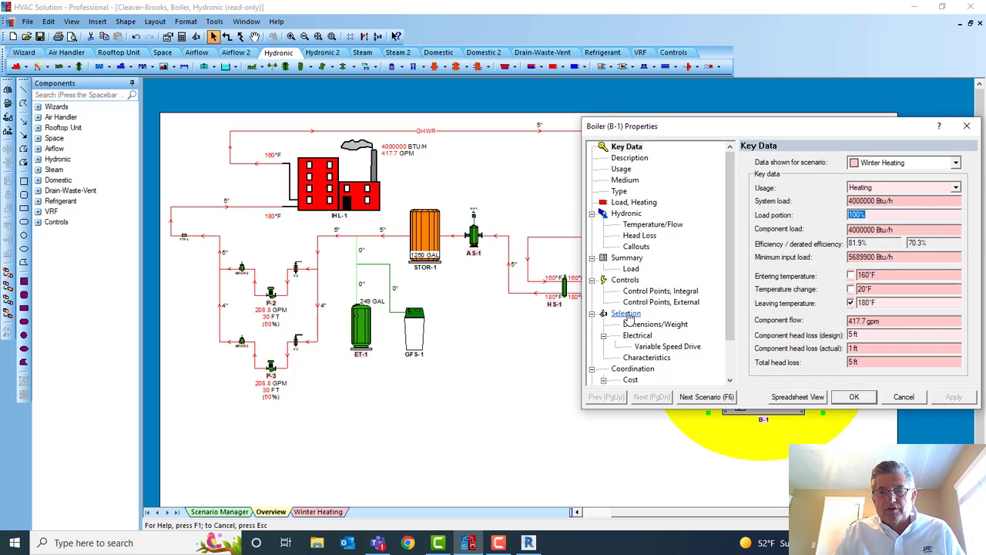
click(626, 314)
click(869, 211)
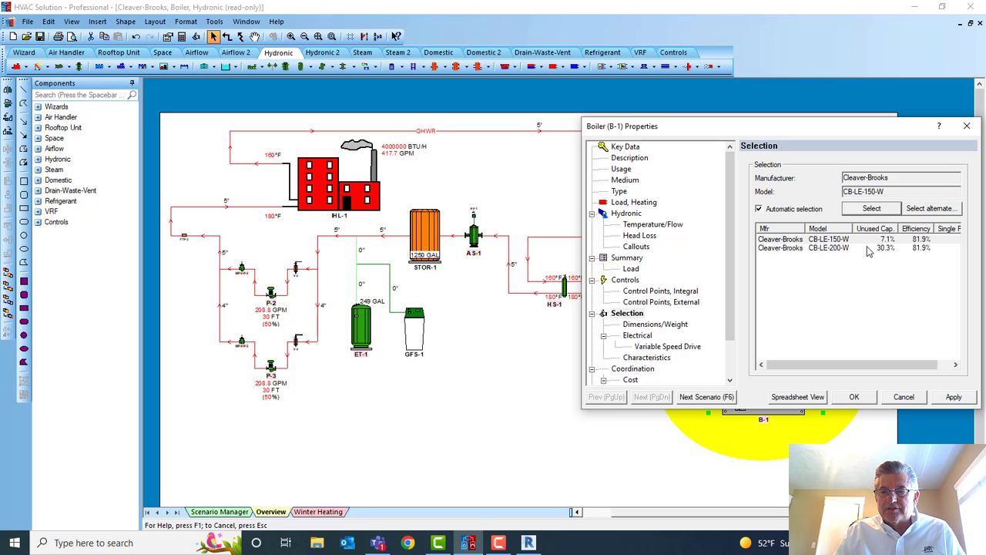
click(666, 324)
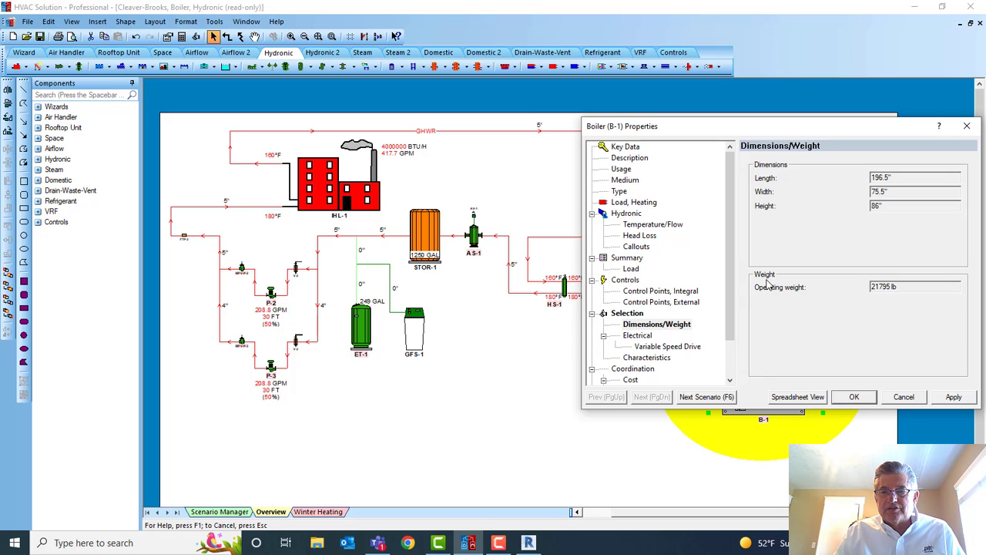
click(636, 336)
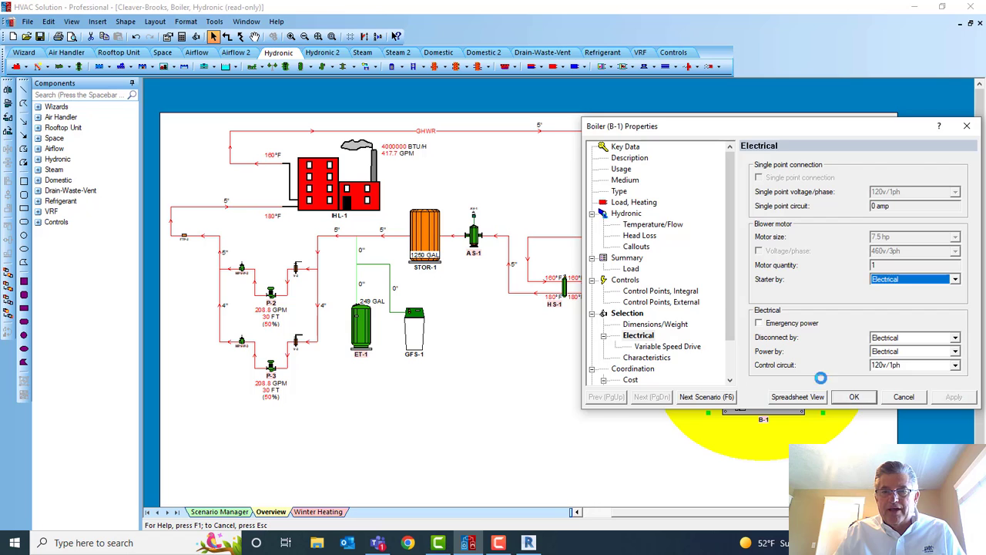
click(854, 397)
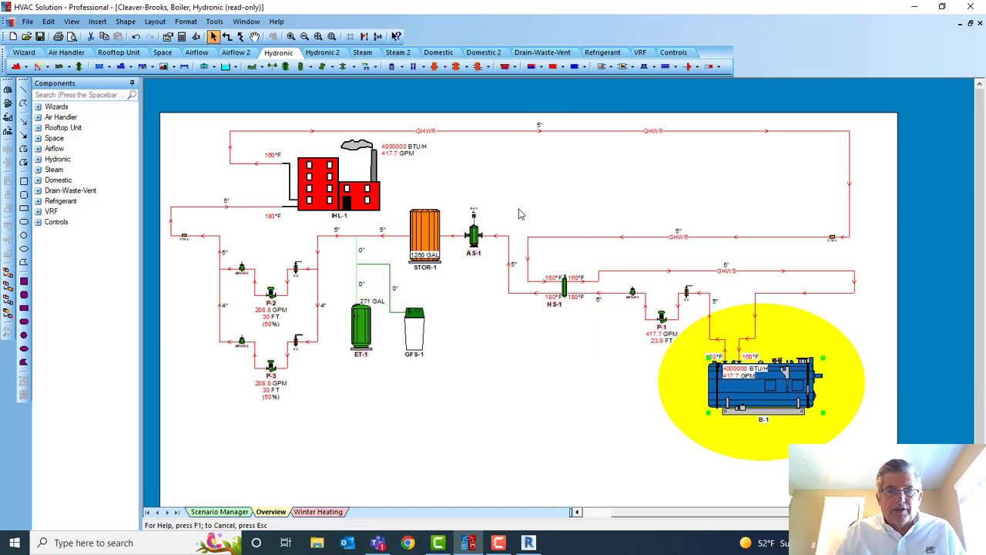
- Start the Revit connection and enable the DXF schematic and DXF equipment schedule outputs
middle_drag(212, 167, 200, 146)
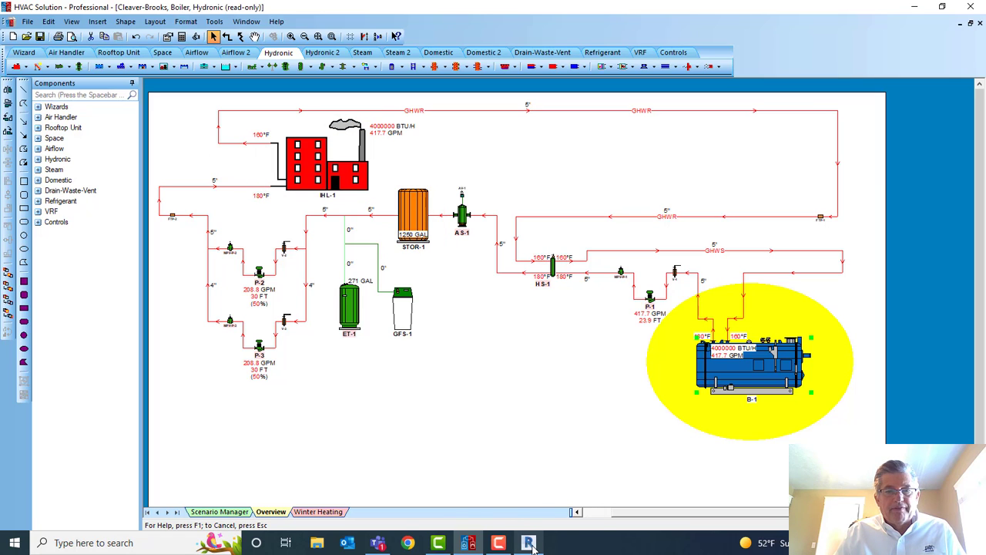
click(28, 22)
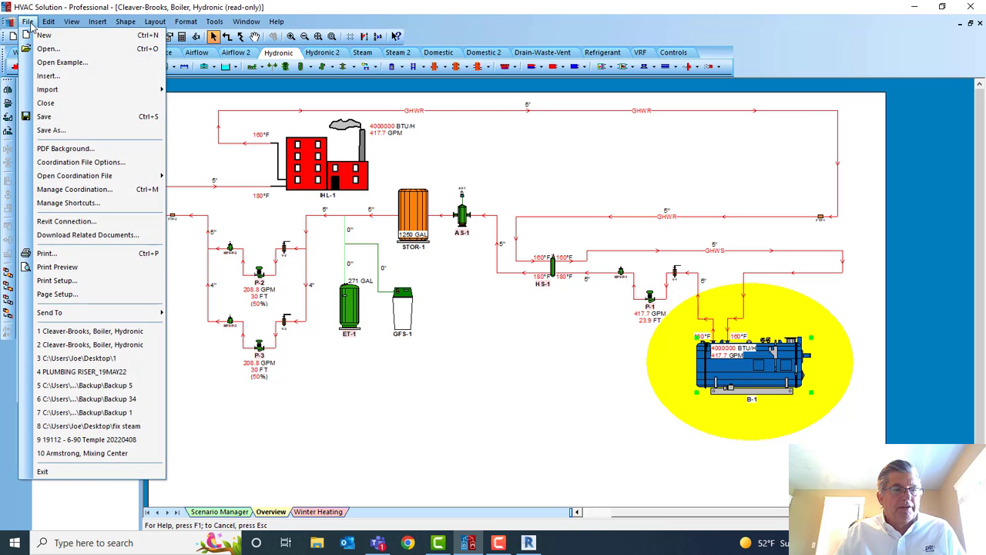
click(66, 221)
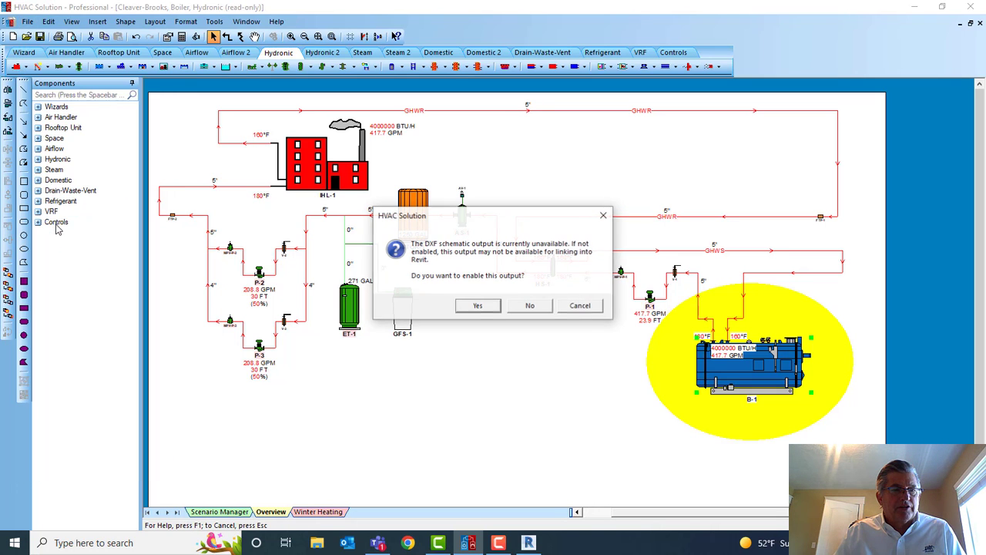
click(479, 306)
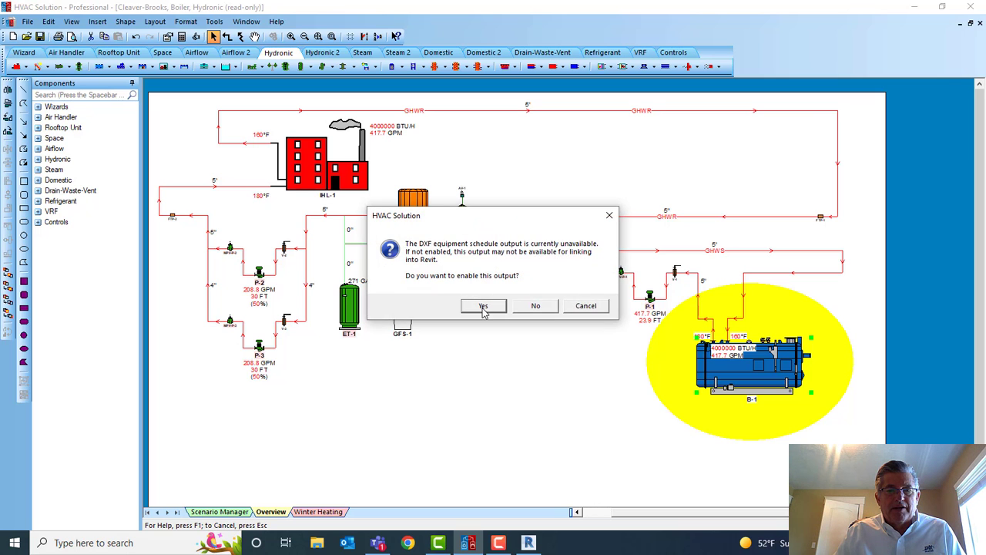
click(482, 307)
click(482, 307)
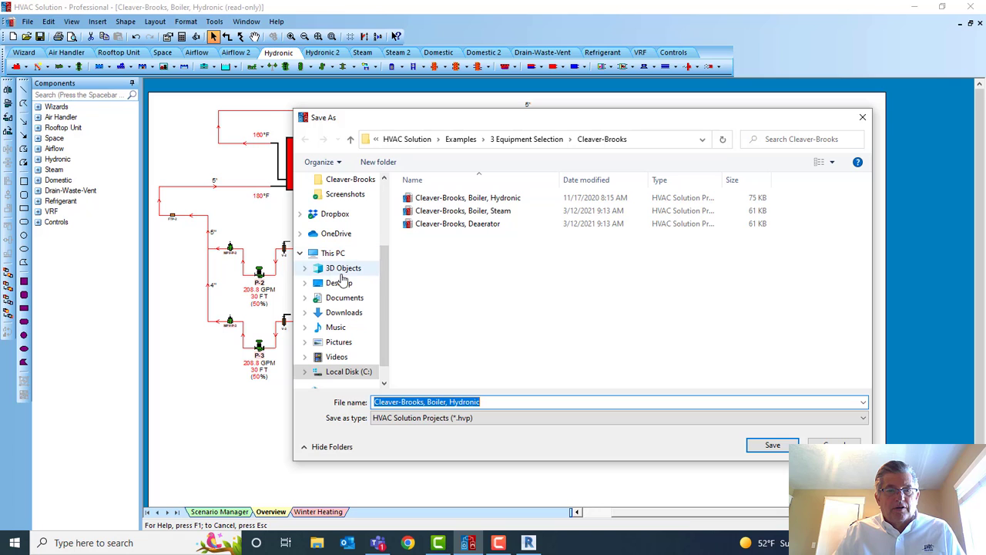
- Save the project to the Desktop as "Cleaver-Brooks, Boiler, Hydronic", replacing the existing file
click(339, 283)
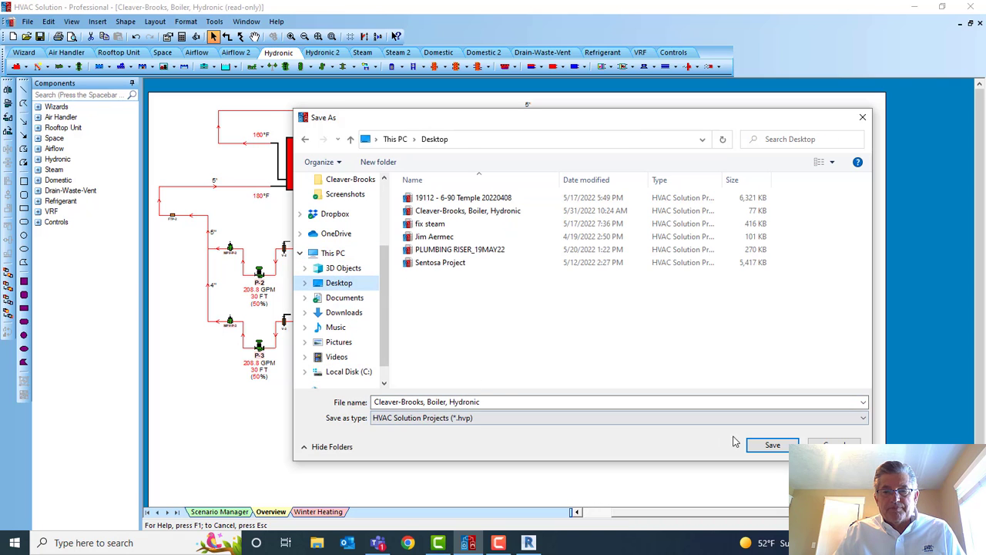
click(764, 445)
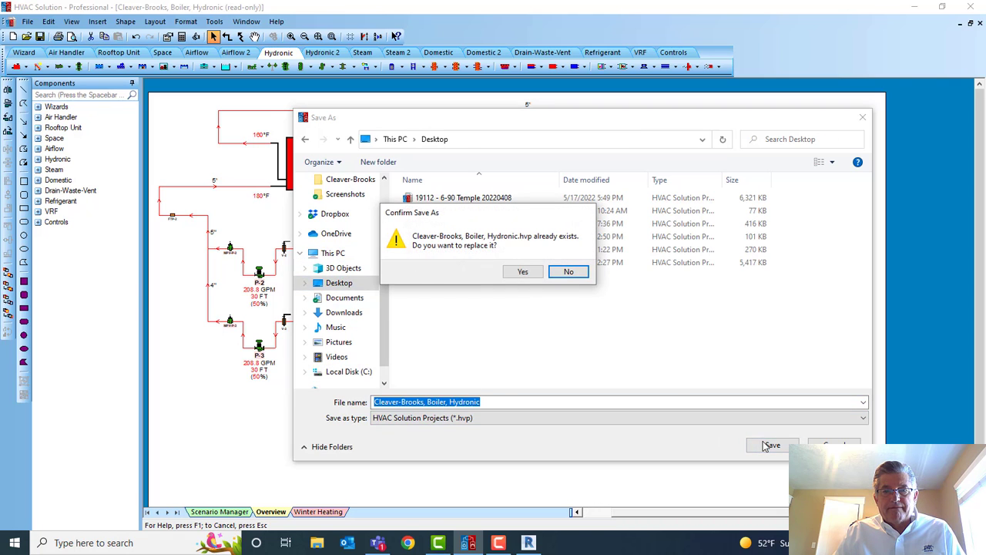
click(524, 272)
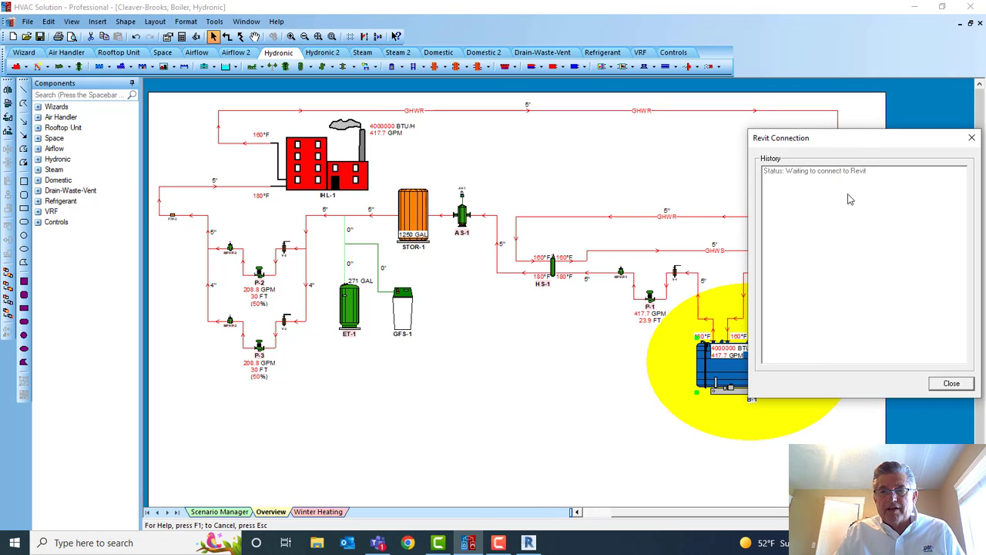
click(570, 128)
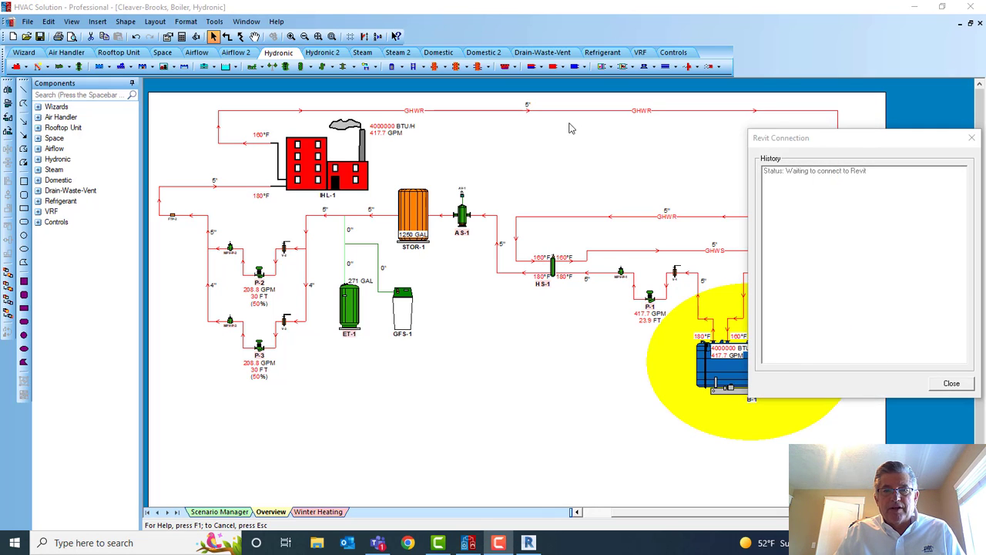
- Switch to Revit and import the HVAC Solution schematic with a link to the imported files
click(527, 544)
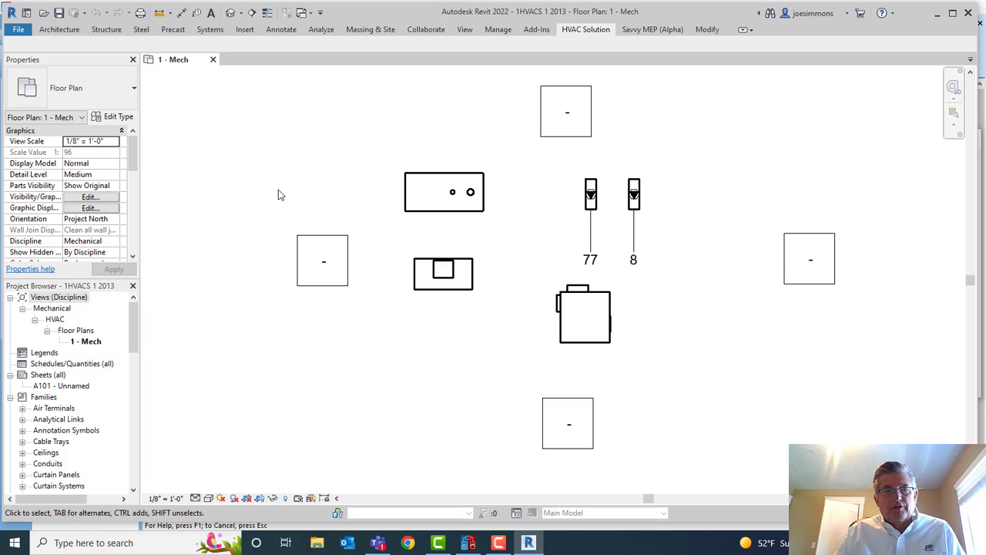
click(583, 30)
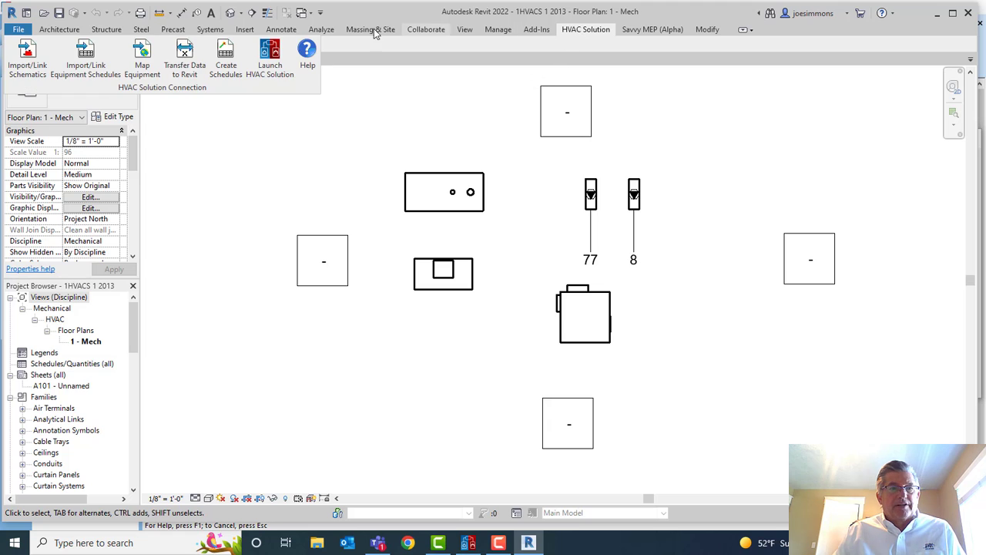
click(24, 65)
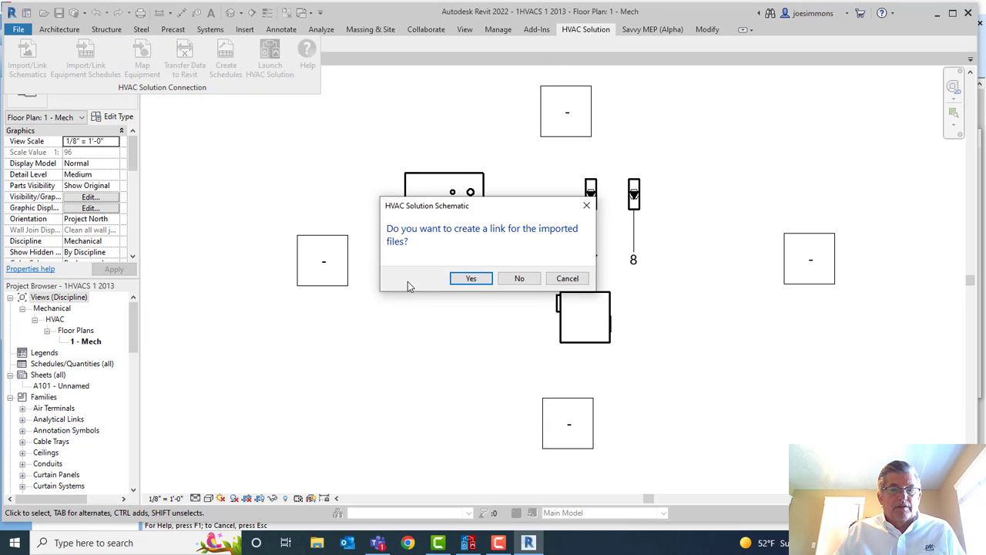
click(473, 278)
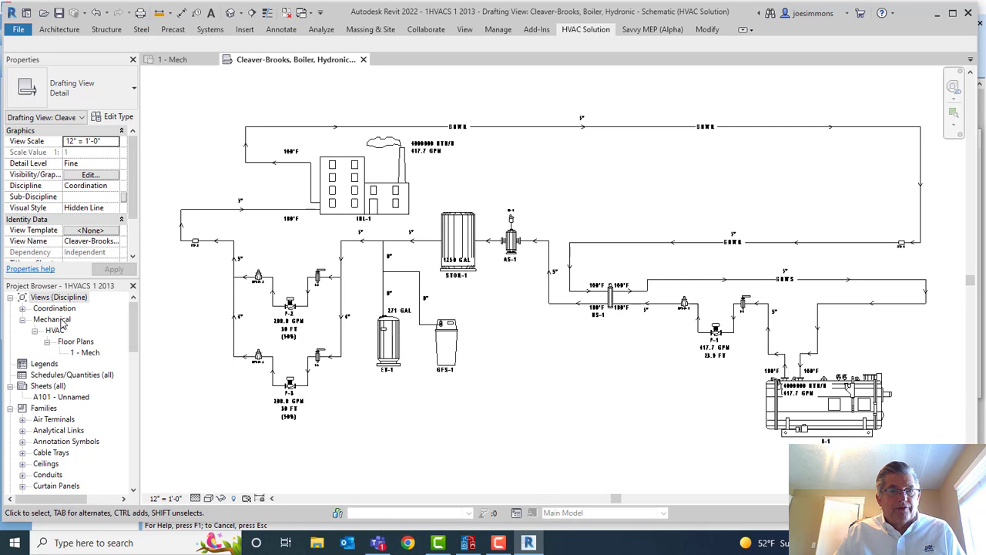
- Import the HVAC Solution equipment schedules into the Revit project with a link to the imported files
click(570, 31)
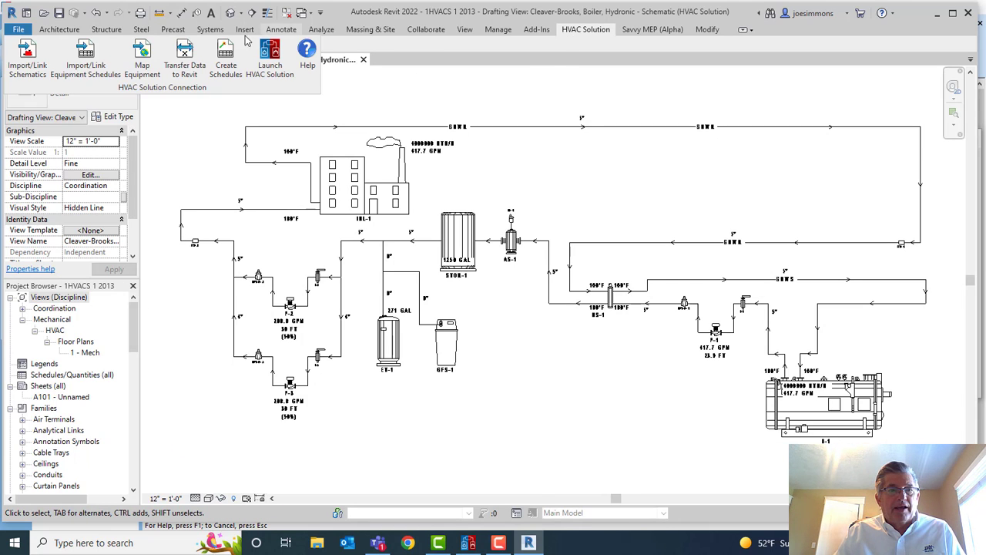
click(101, 61)
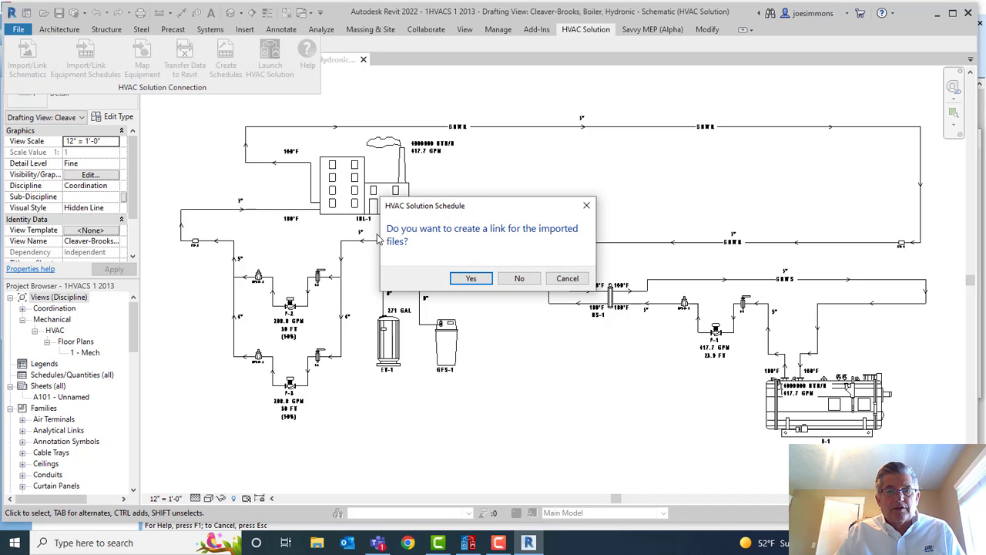
click(470, 278)
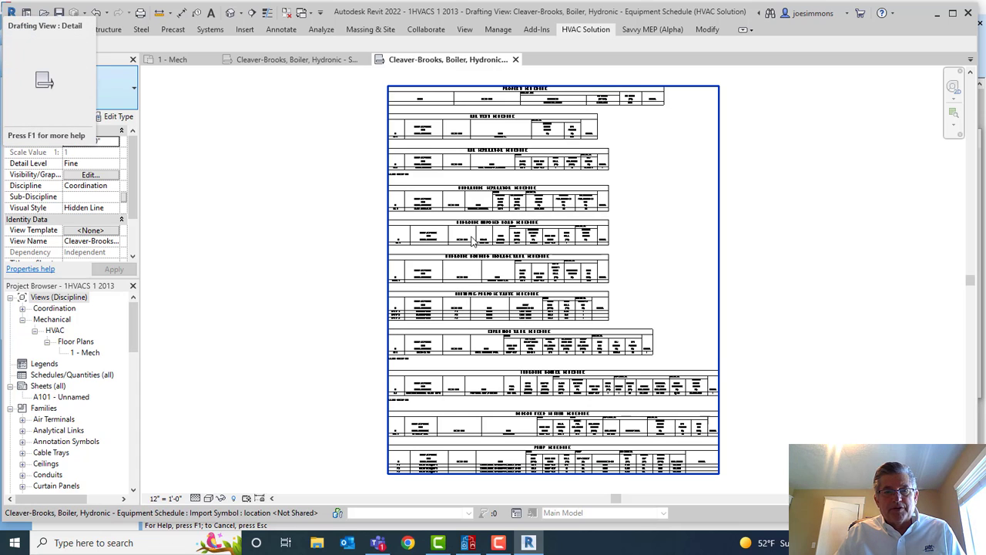
- Examine the imported equipment schedules, including the air separator, hydraulic separator, imposed load, storage tank and multiple-purpose valve tables
scroll(539, 278, up, 1)
scroll(571, 275, up, 4)
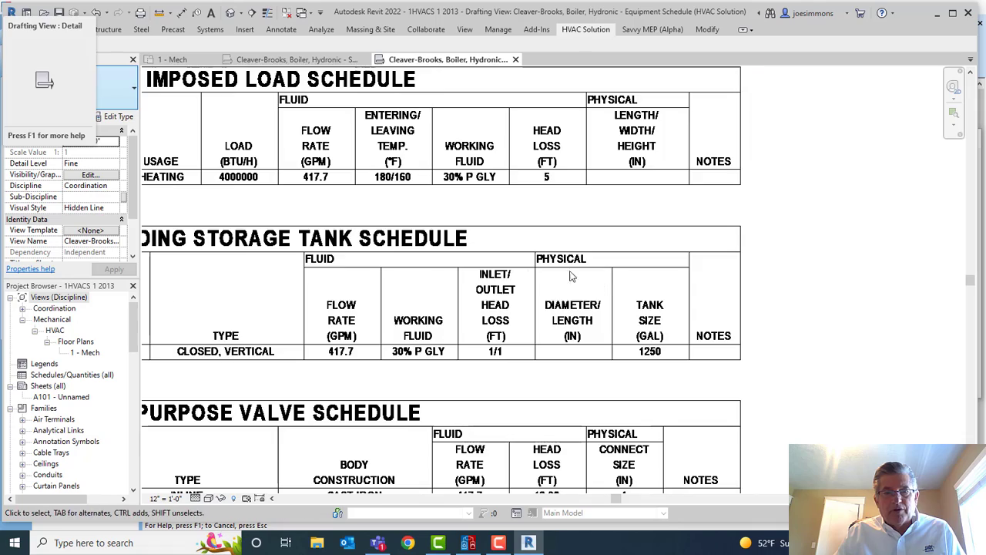
middle_drag(342, 267, 649, 497)
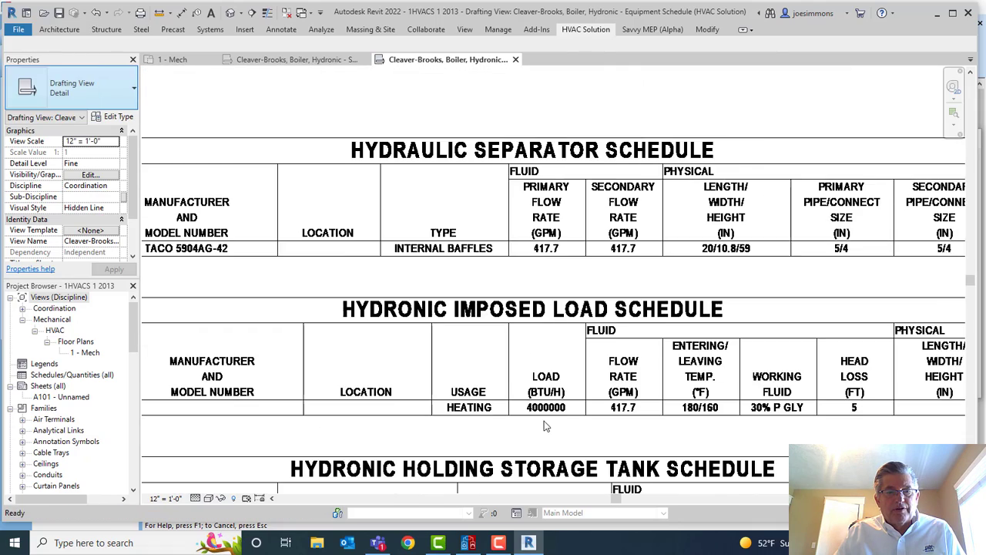
scroll(544, 425, up, 1)
scroll(454, 326, down, 3)
middle_drag(422, 286, 476, 468)
middle_drag(322, 266, 255, 144)
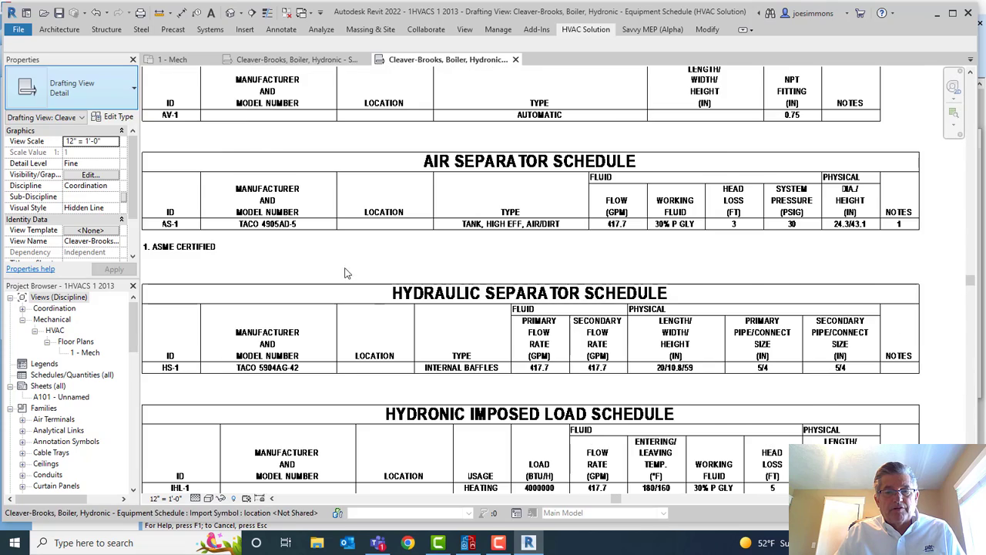
middle_drag(386, 300, 327, 95)
scroll(346, 328, down, 1)
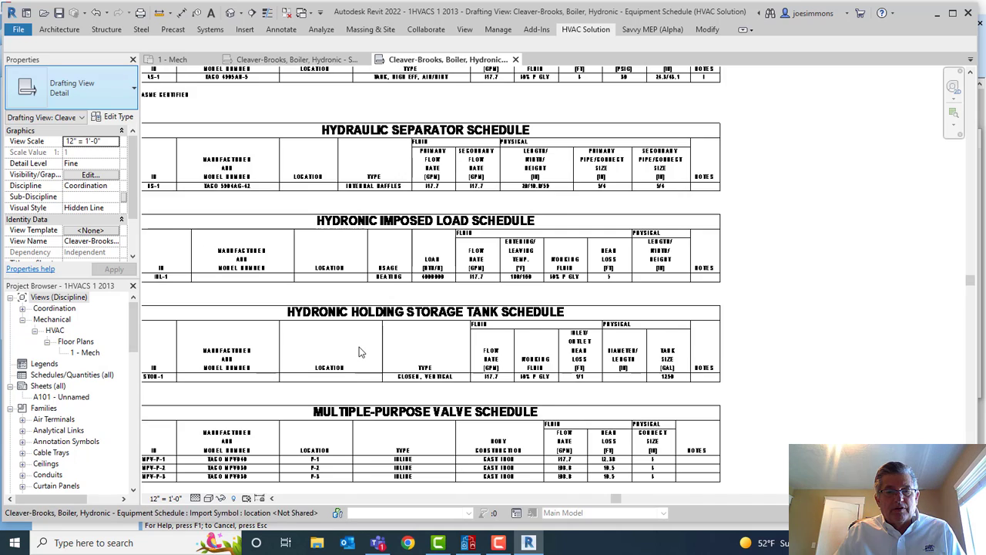
scroll(359, 352, down, 4)
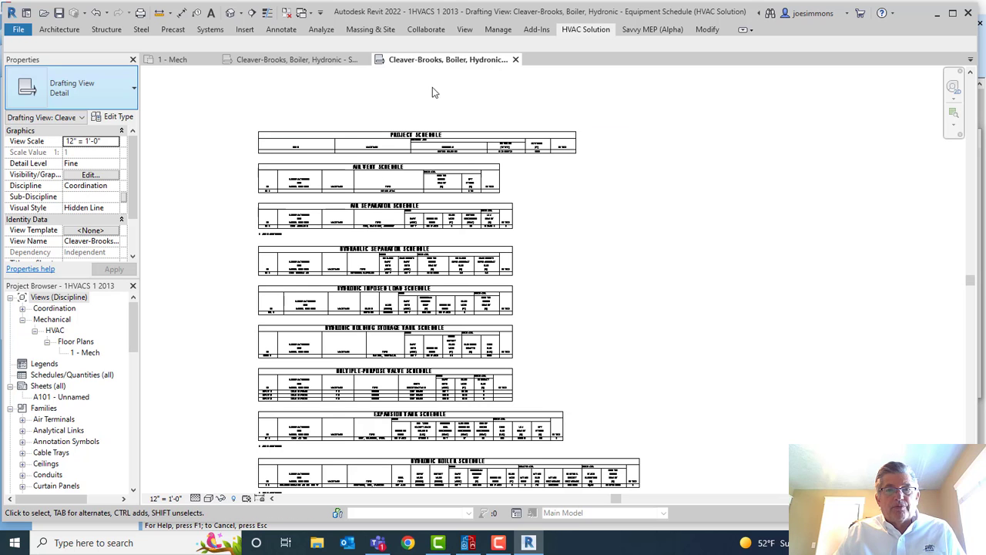
- Map boiler B-1 to the 20 HP Firetube Boiler and pump P-1 to the Inline Pump - Circulator with mark 77
click(584, 29)
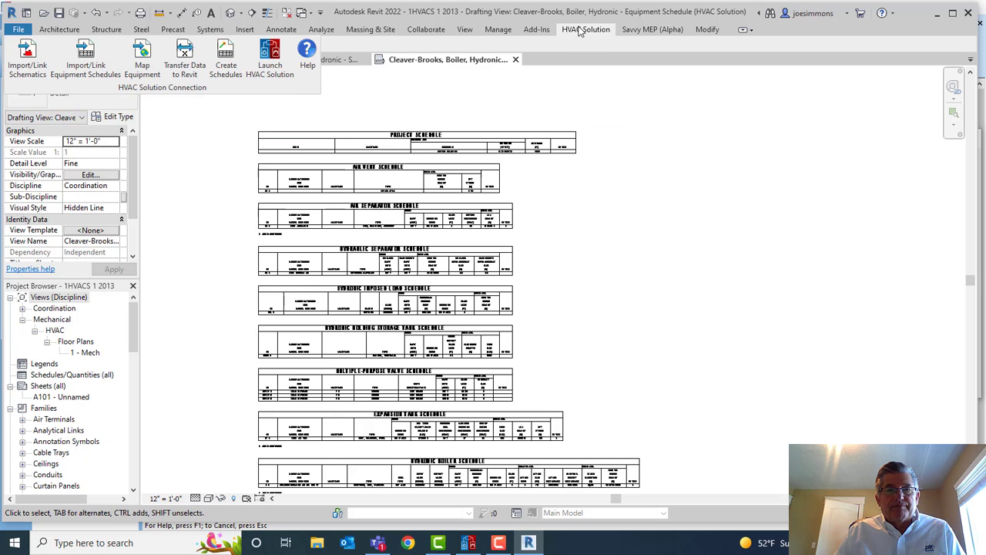
click(145, 59)
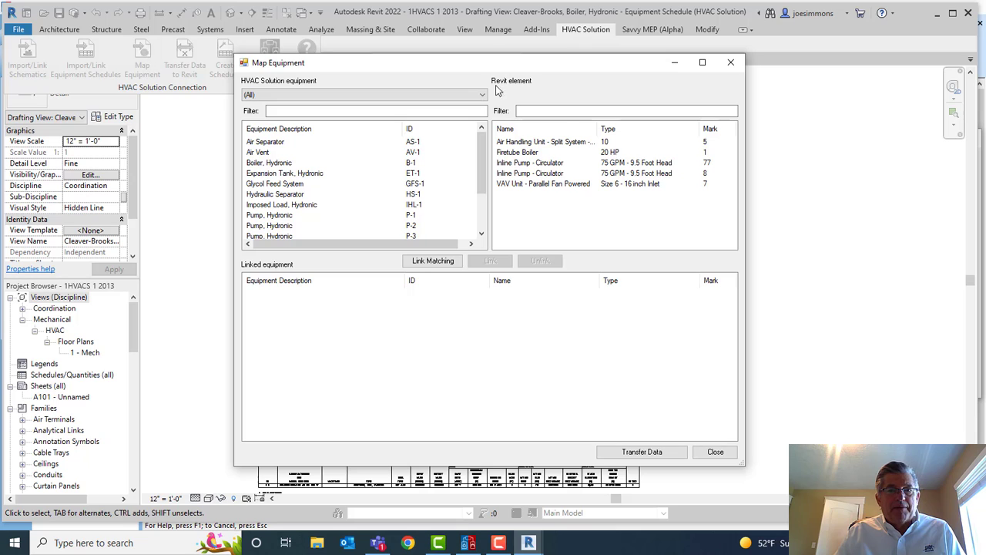
click(787, 121)
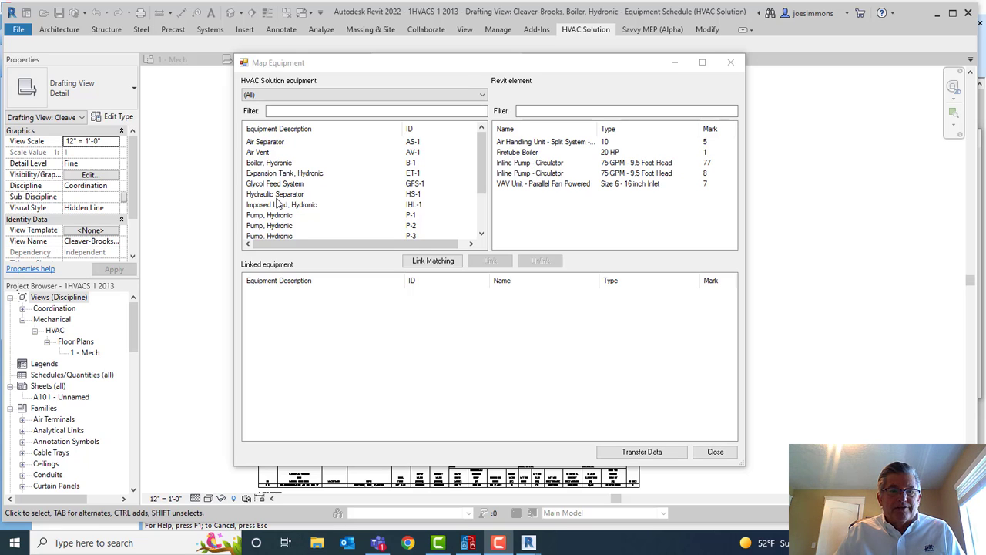
click(269, 165)
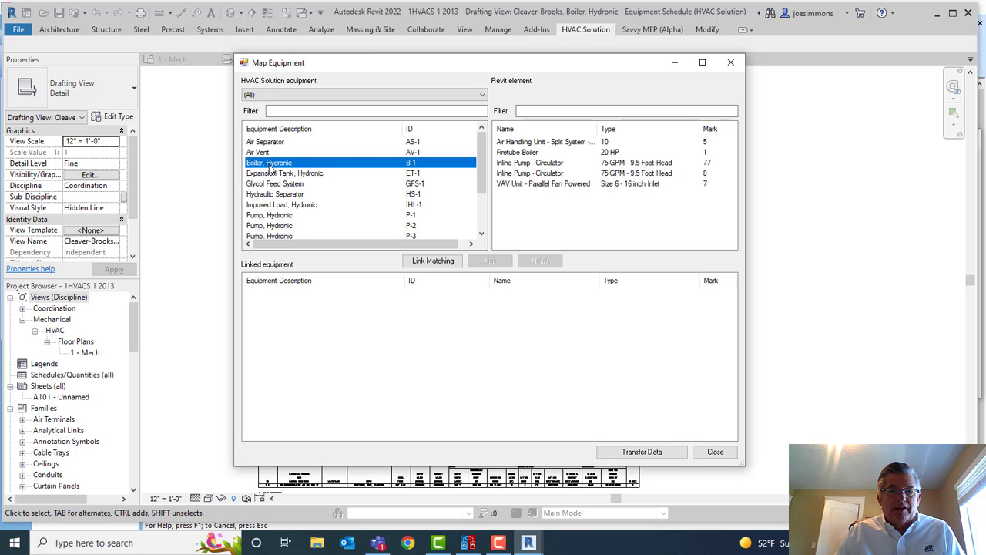
double_click(514, 153)
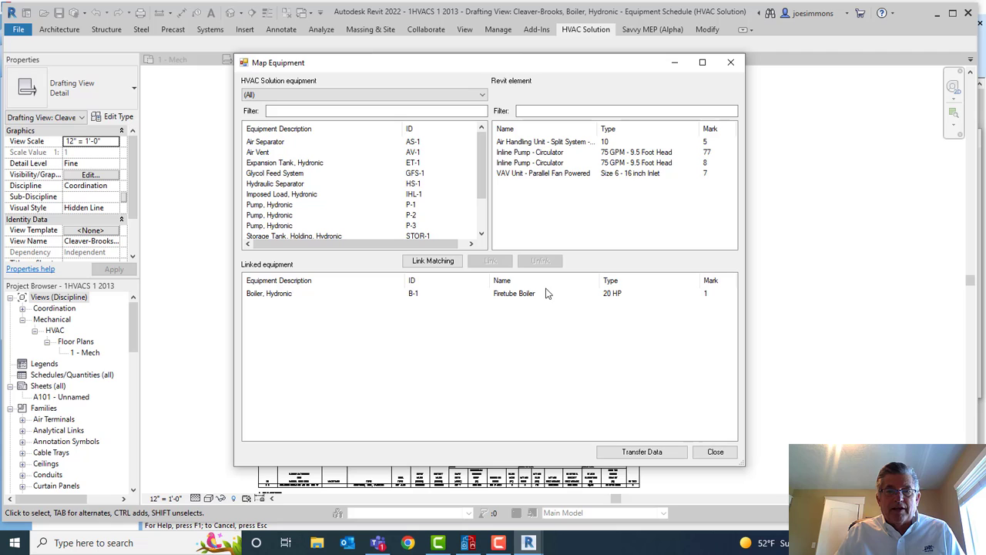
click(308, 203)
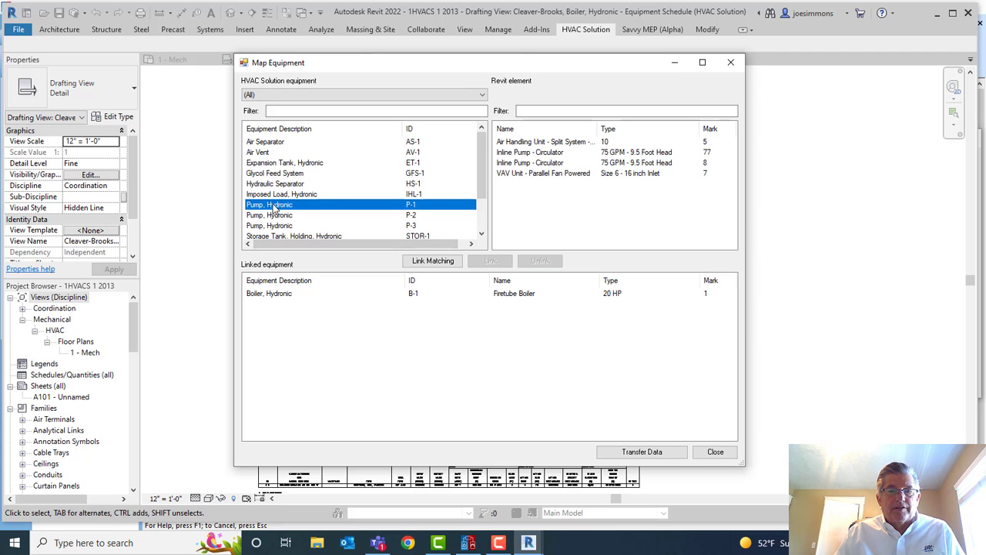
double_click(510, 152)
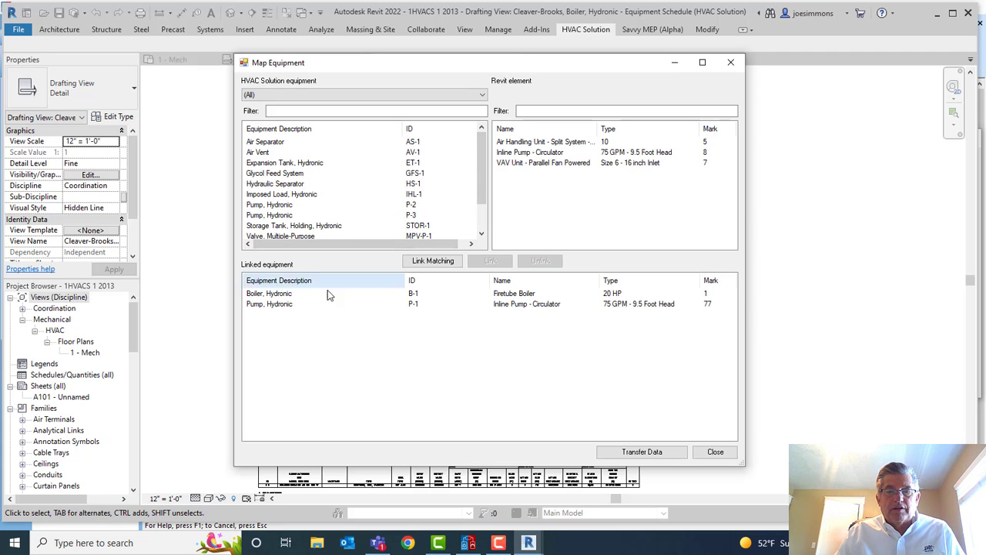
- Transfer the mapped equipment data to the Revit elements and create the Revit schedules from it
click(648, 454)
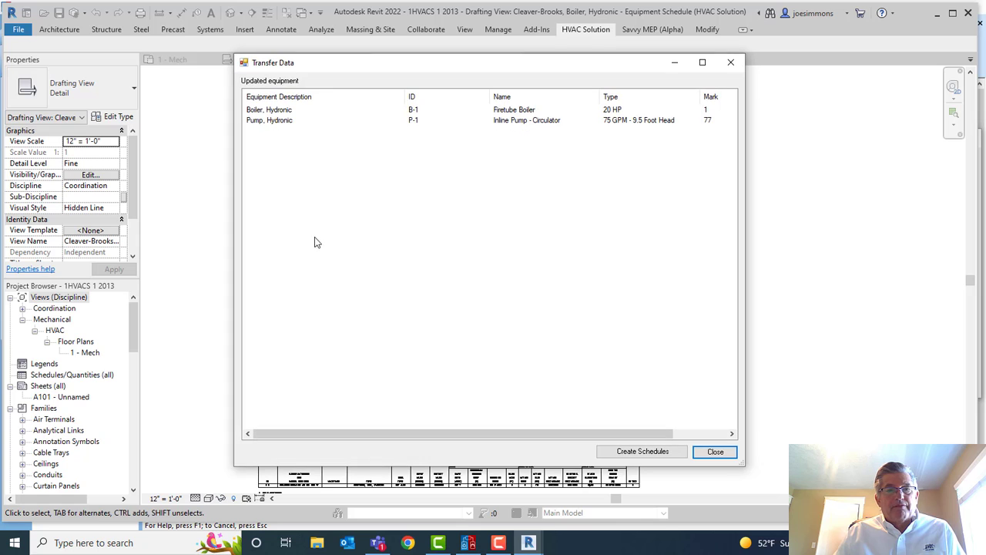
click(651, 452)
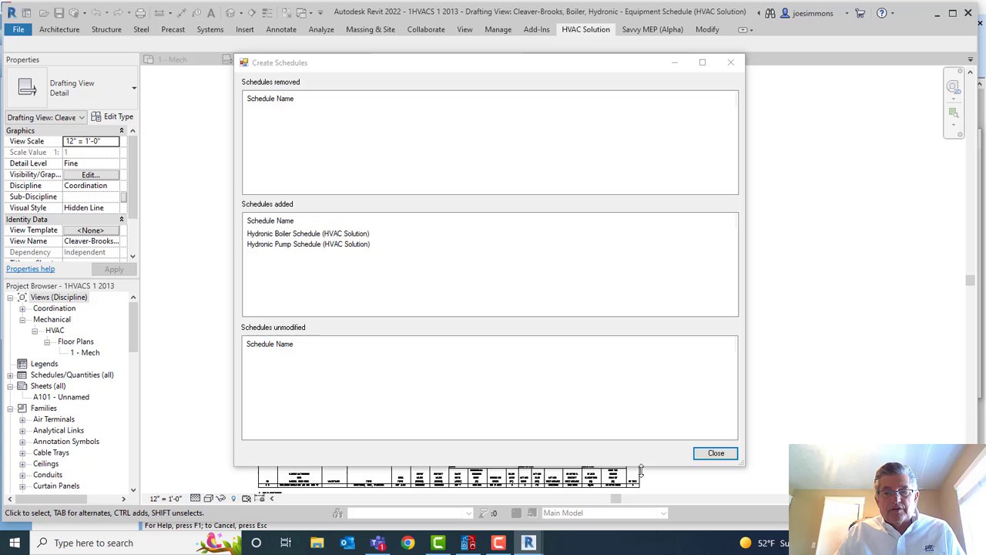
click(716, 453)
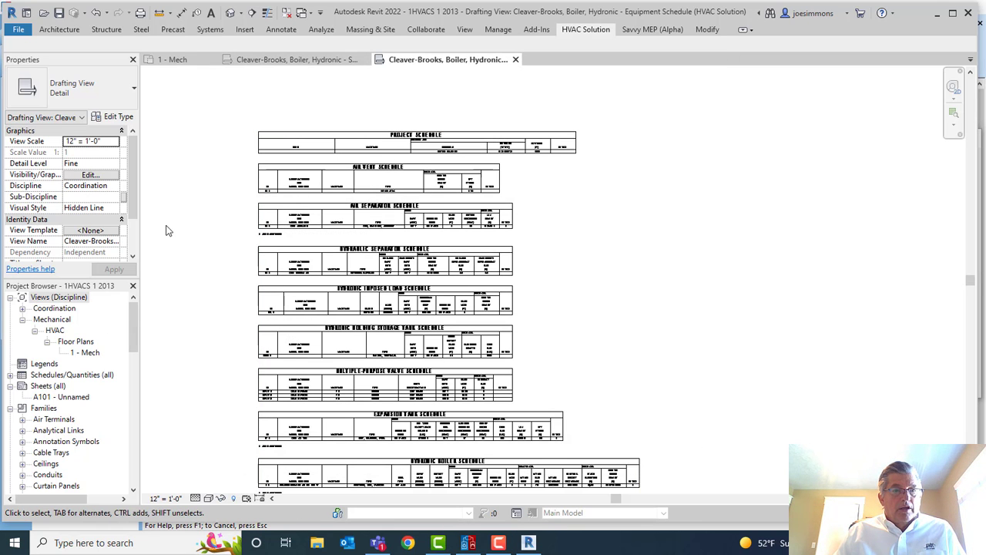
- Select the Firetube Boiler in the 1 - Mech floor plan and review its transferred HVAC Solution data
click(194, 59)
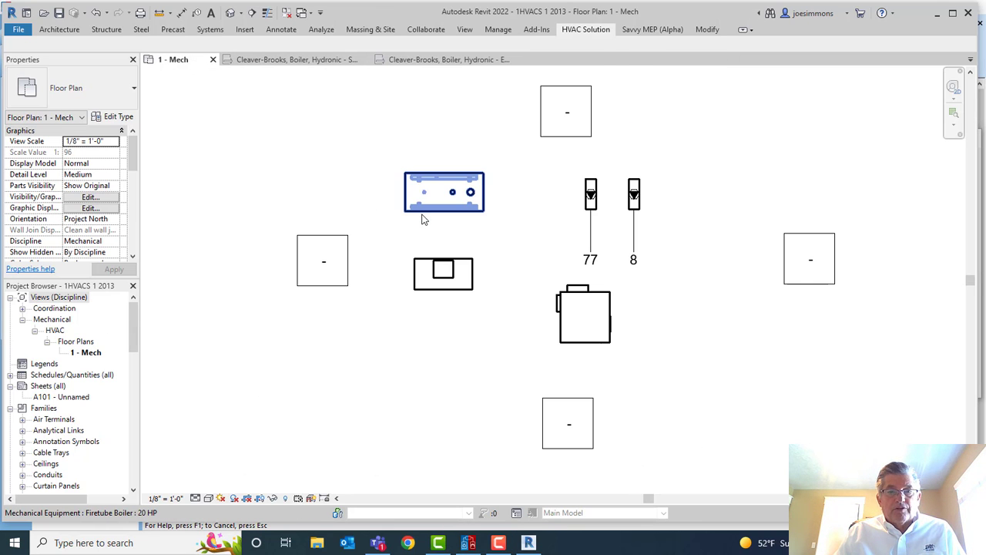
click(424, 218)
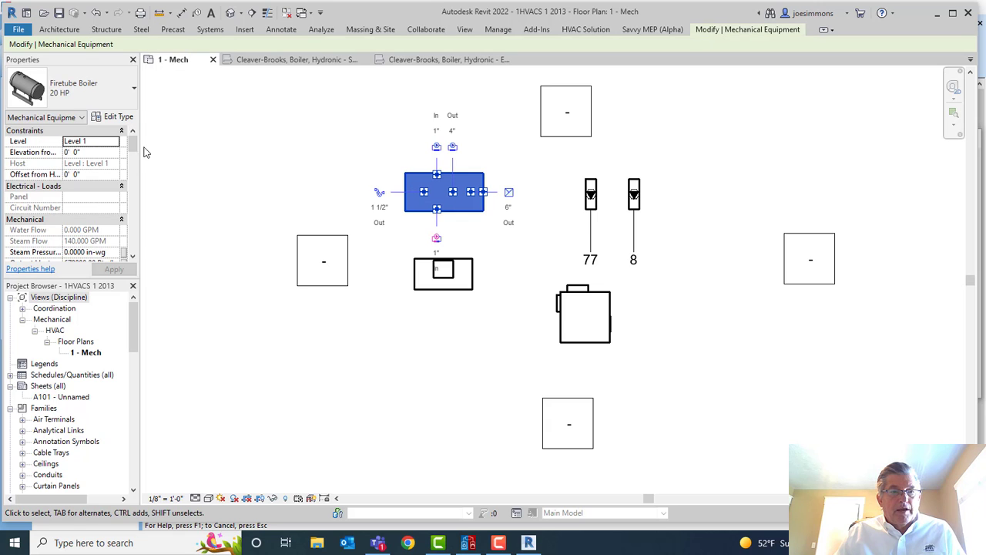
drag(132, 148, 134, 182)
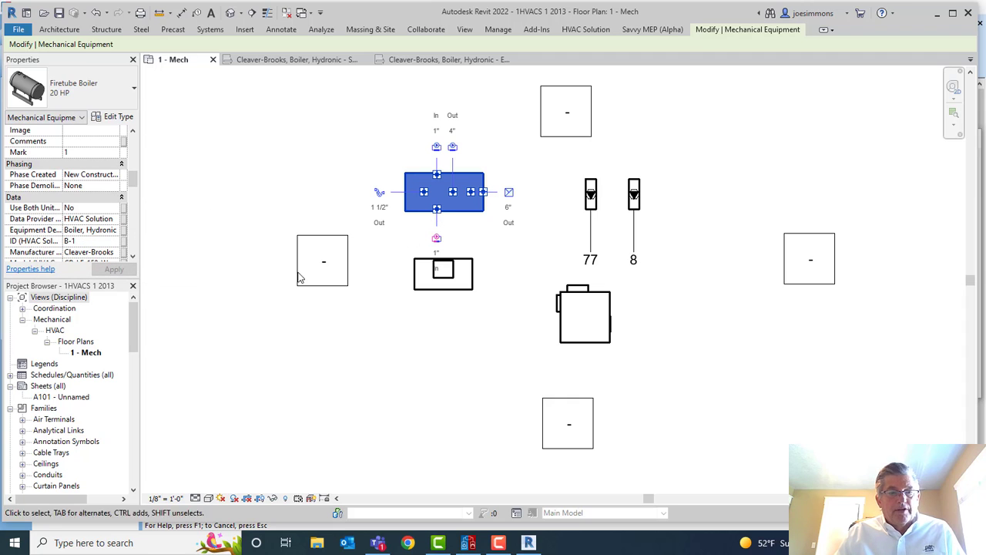
- Open the Hydronic Boiler Schedule (HVAC Solution) from the project's schedules and review the boiler B-1 entry
drag(135, 332, 135, 340)
click(134, 346)
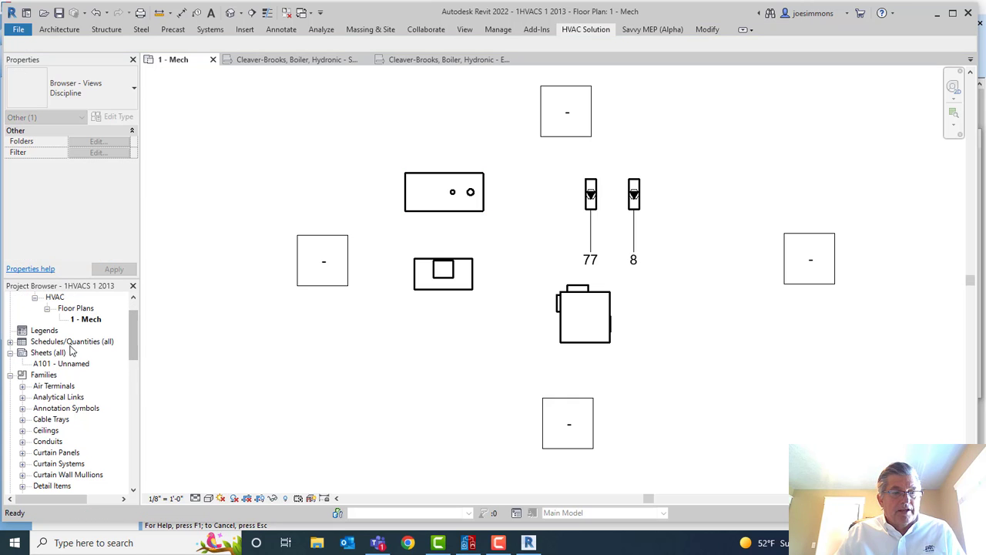
click(10, 342)
click(66, 352)
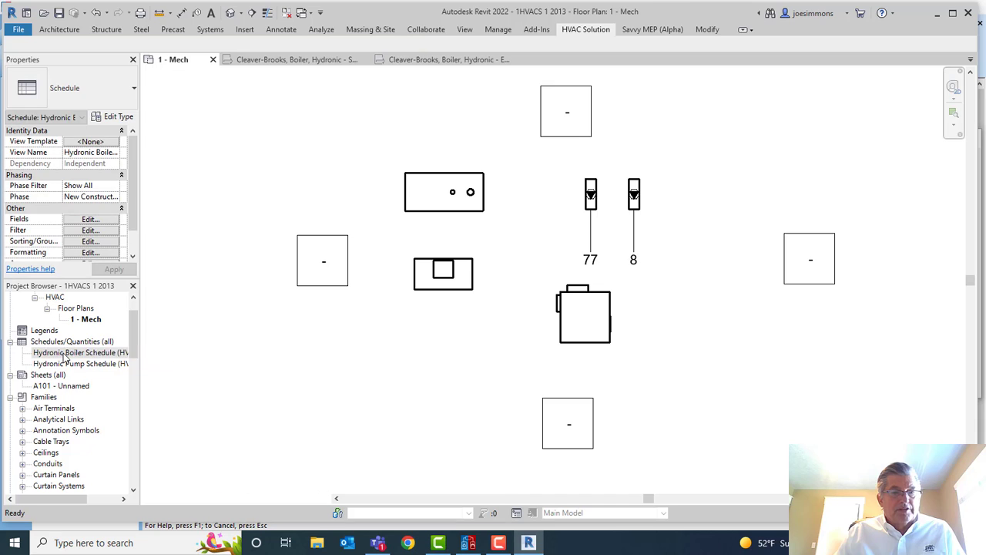
double_click(65, 354)
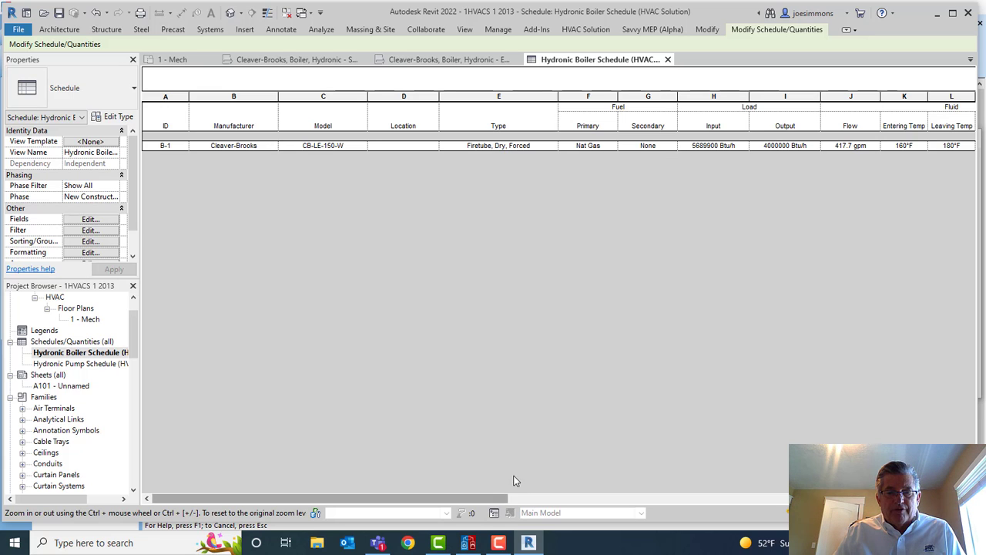
- Switch to HVAC Solution and close the Revit connection
click(467, 542)
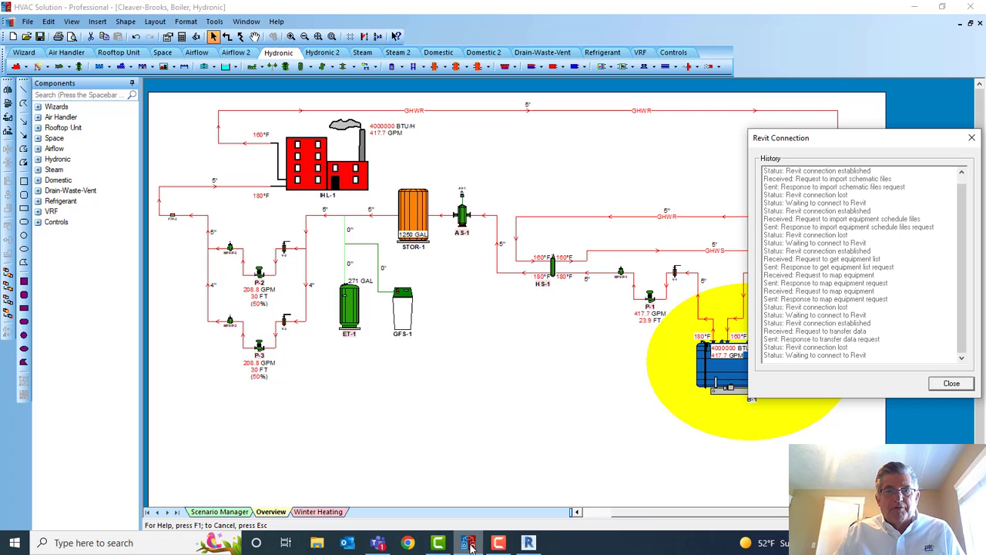
click(944, 384)
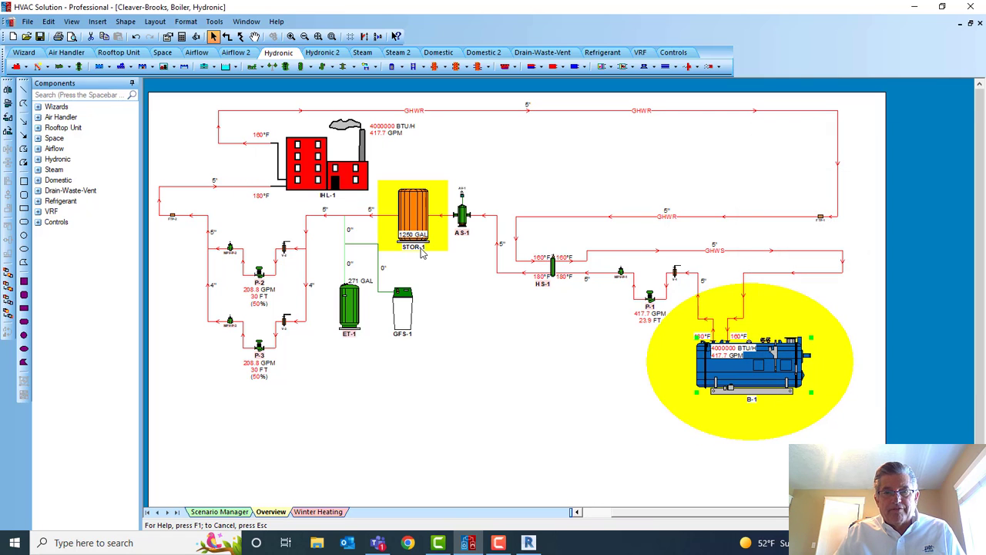